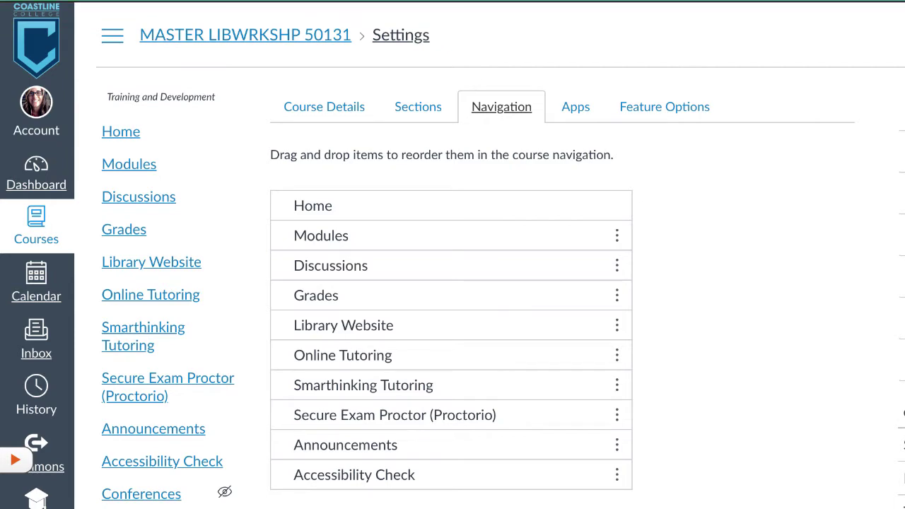
- Save the course navigation with Secure Exam Proctor (Proctorio) enabled and Conferences still hidden
scroll(130, 374, "down", 5)
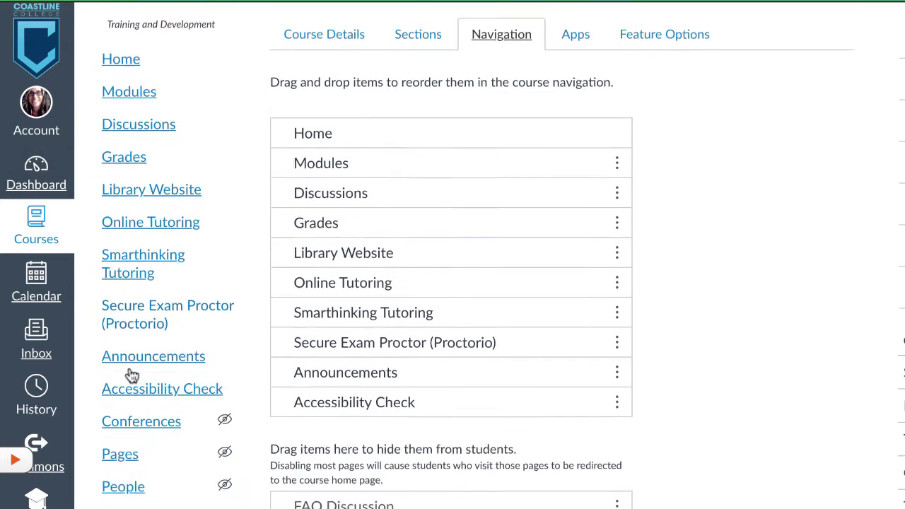
left_click(122, 401)
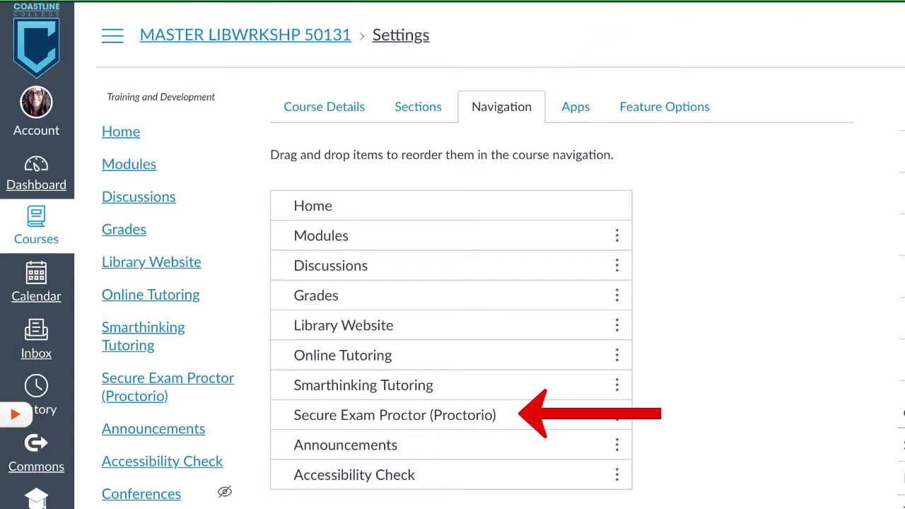
scroll(815, 327, "down", 6)
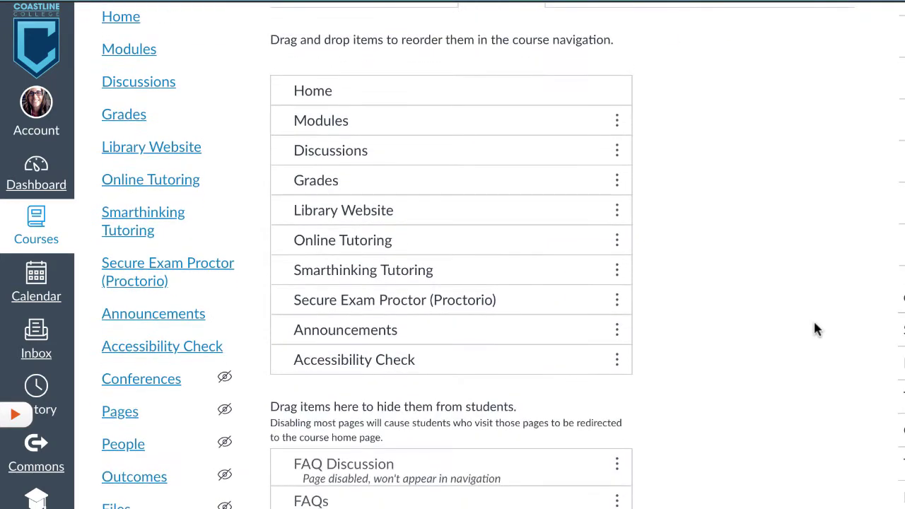
scroll(815, 327, "down", 1)
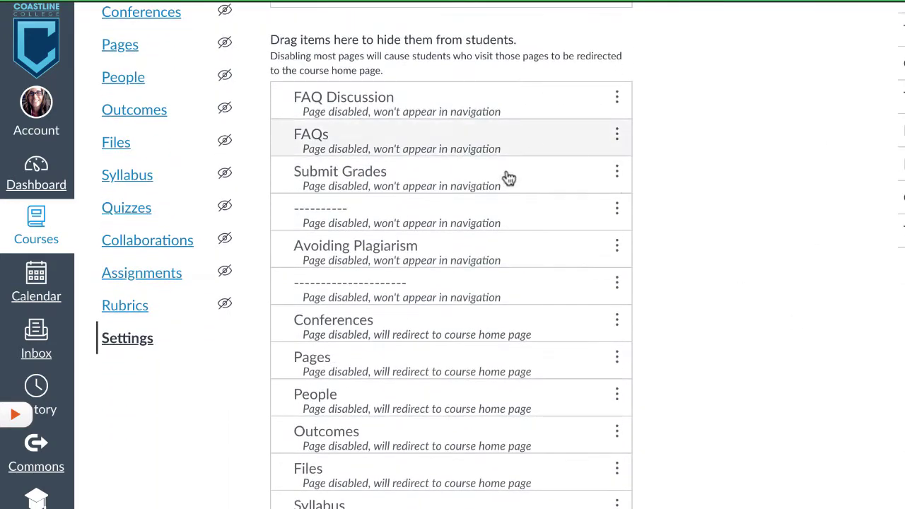
left_click(617, 324)
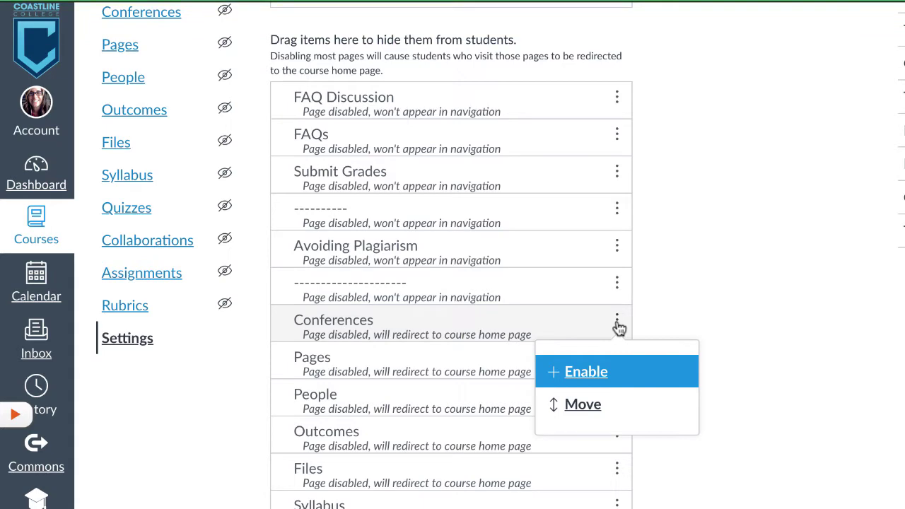
scroll(632, 323, "down", 10)
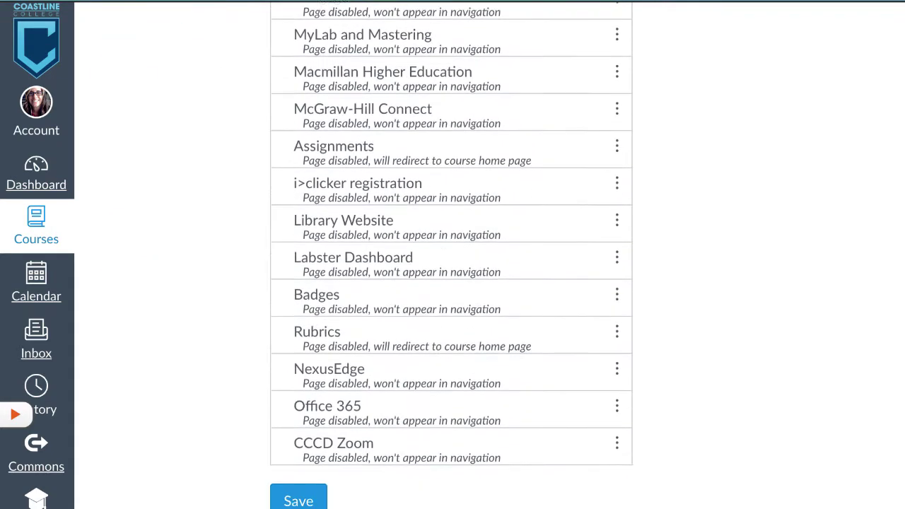
left_click(296, 497)
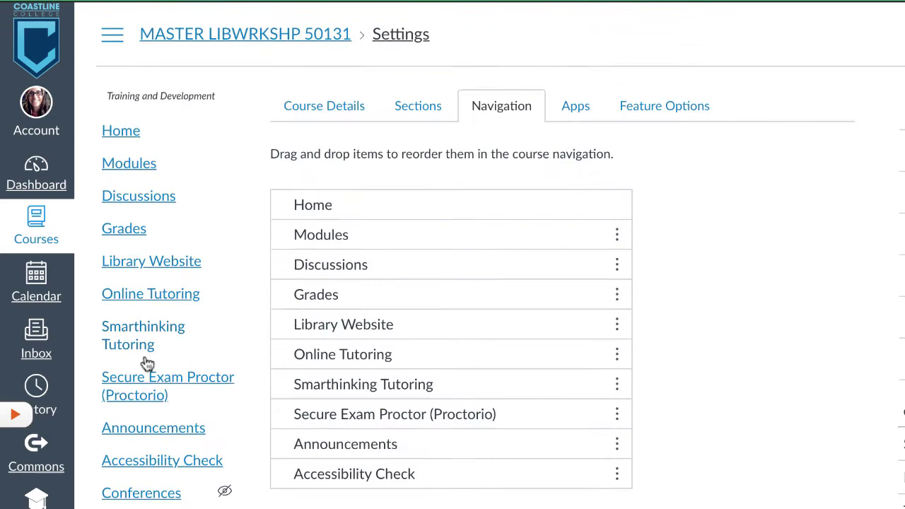
- Tick Enable Proctorio Secure Exam Proctor under the quiz's Quiz Restrictions
scroll(147, 364, "down", 3)
scroll(147, 364, "down", 2)
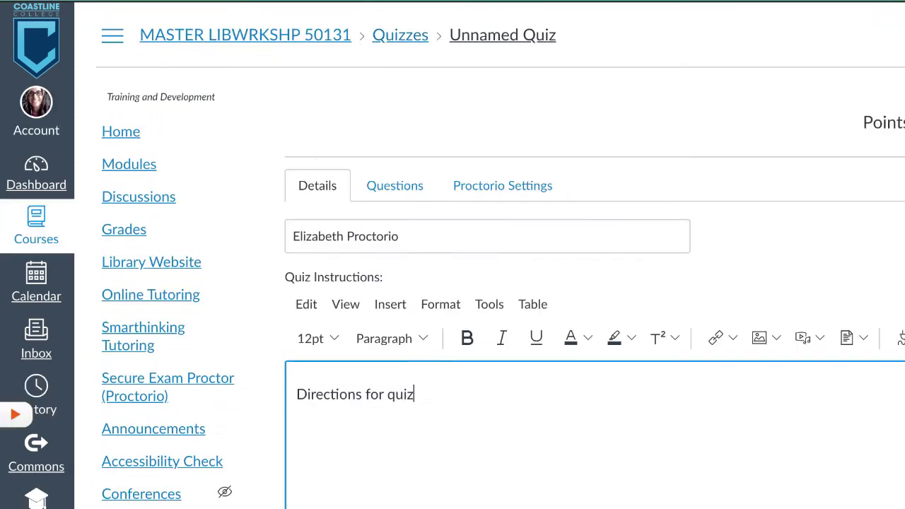
scroll(501, 283, "down", 9)
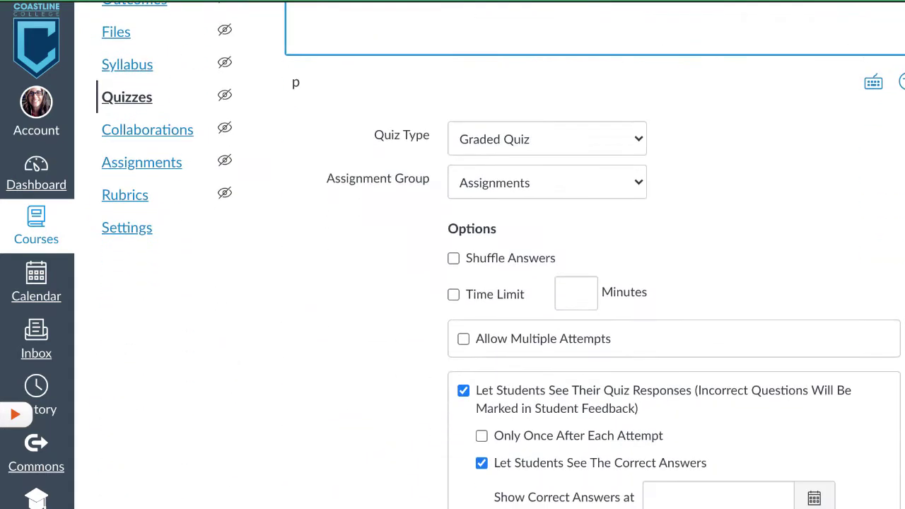
scroll(504, 357, "down", 5)
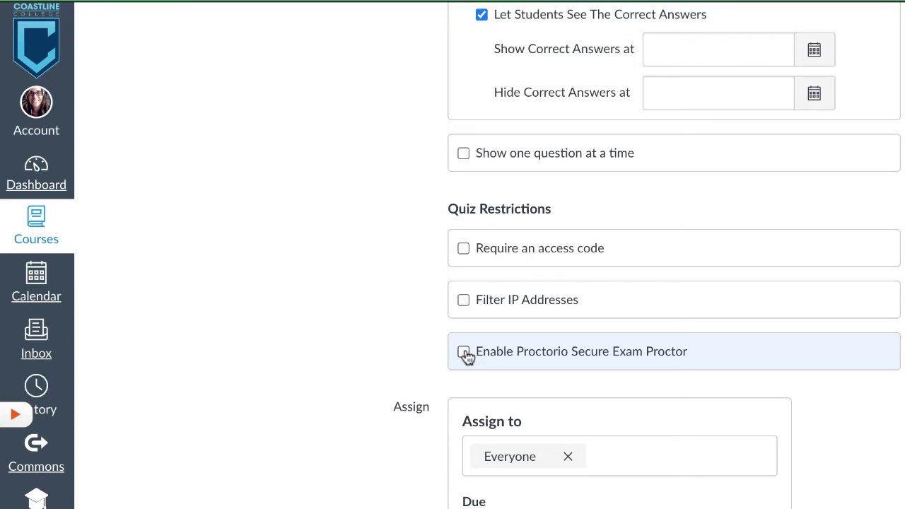
left_click(464, 352)
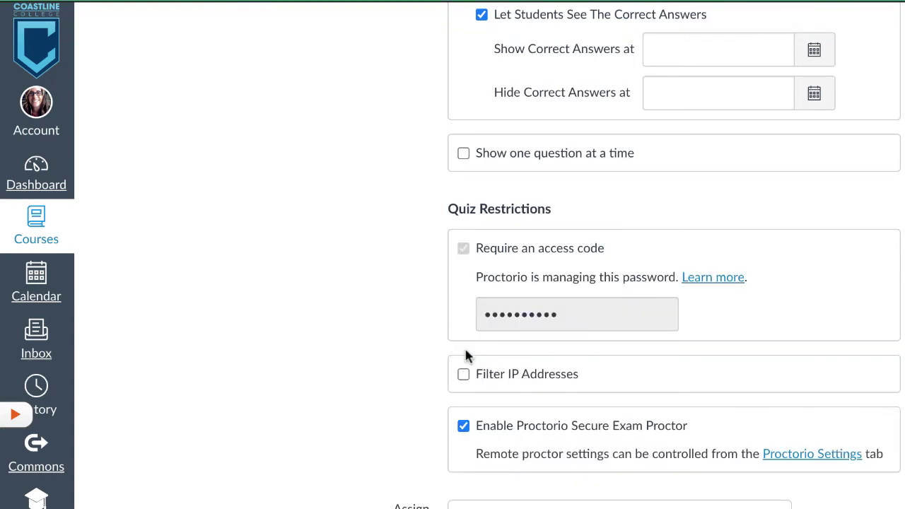
scroll(464, 346, "down", 3)
scroll(464, 347, "up", 10)
scroll(763, 134, "up", 5)
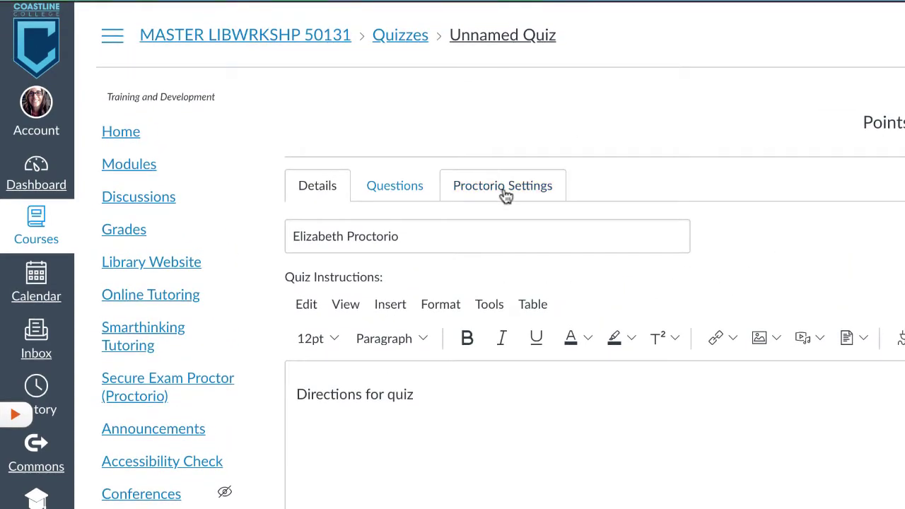
- Open the quiz's Proctorio settings and expand the Proctorio Exam Settings section
left_click(505, 187)
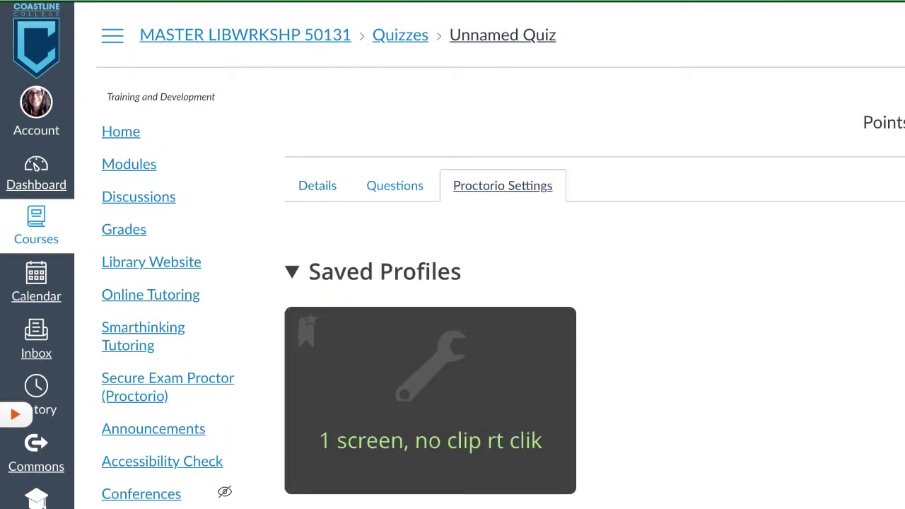
scroll(501, 283, "down", 2)
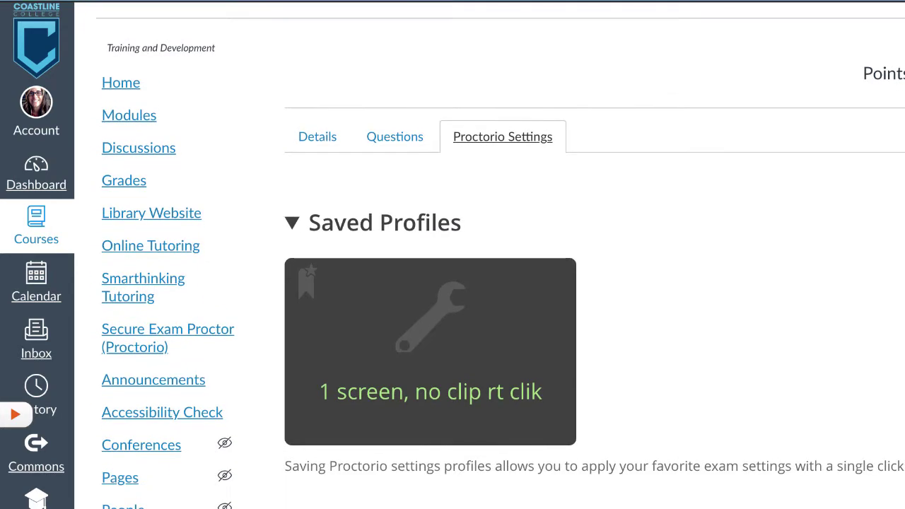
scroll(500, 282, "down", 7)
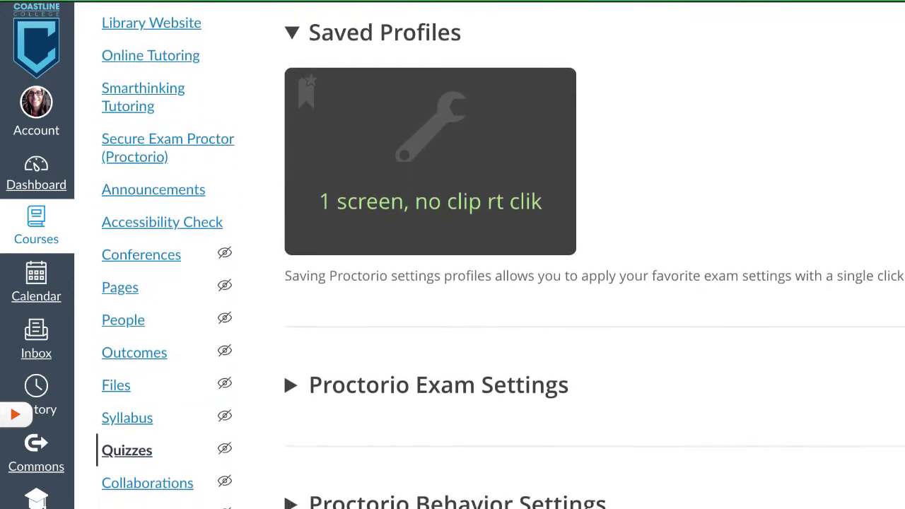
scroll(501, 283, "down", 2)
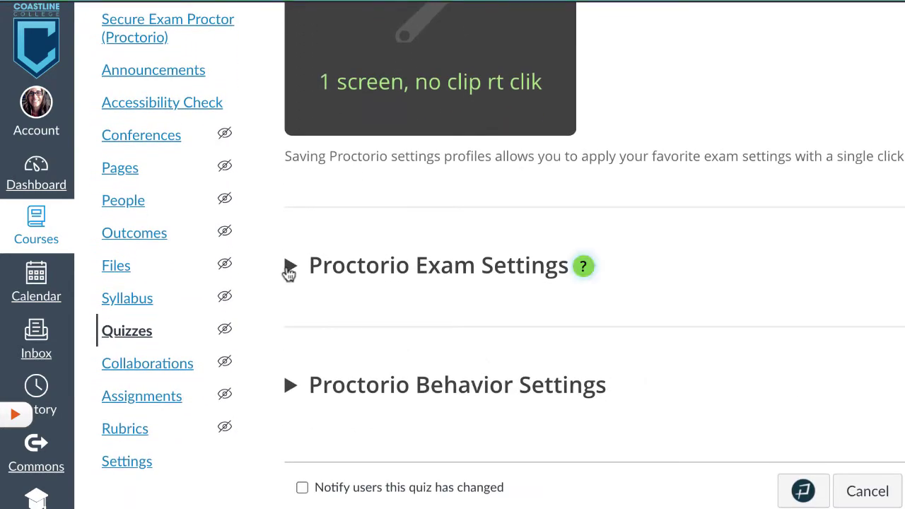
left_click(290, 270)
- Review the Verify ID, Lock Down Options and In-Quiz Tools settings down to Create New Profile
scroll(500, 283, "down", 7)
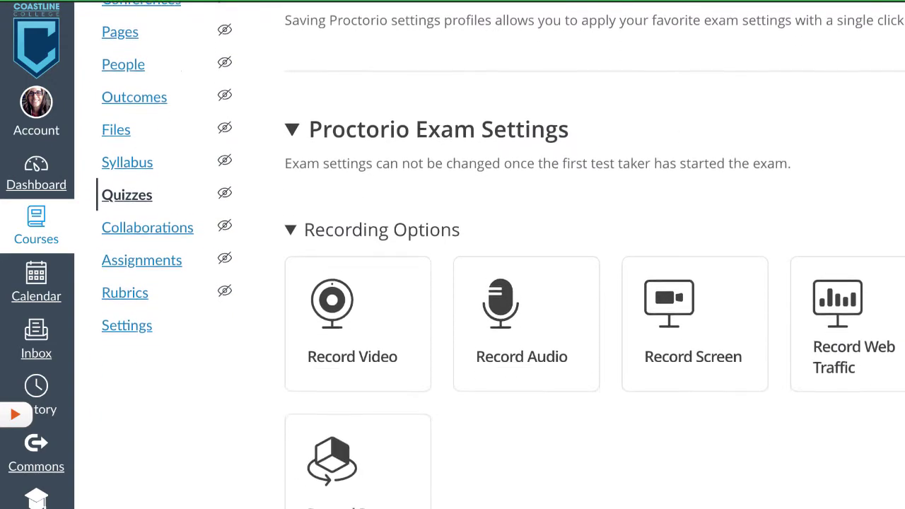
scroll(594, 255, "down", 11)
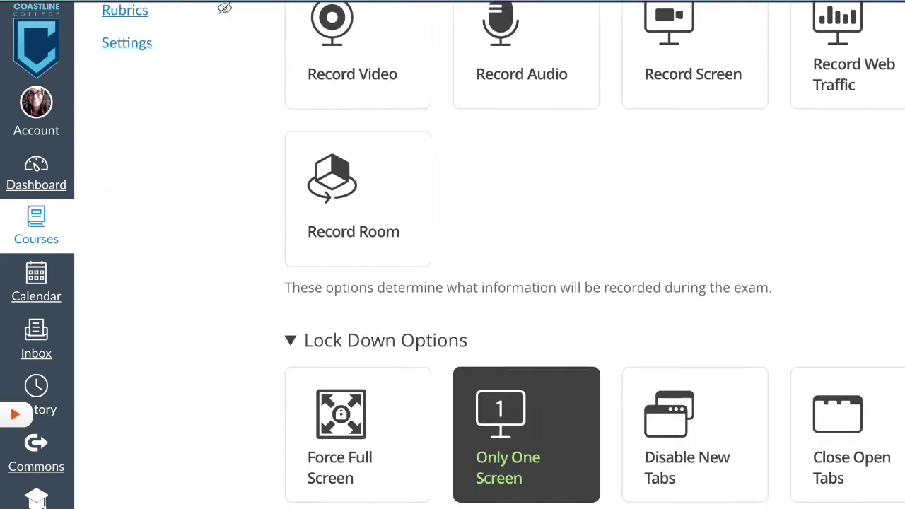
scroll(594, 255, "down", 13)
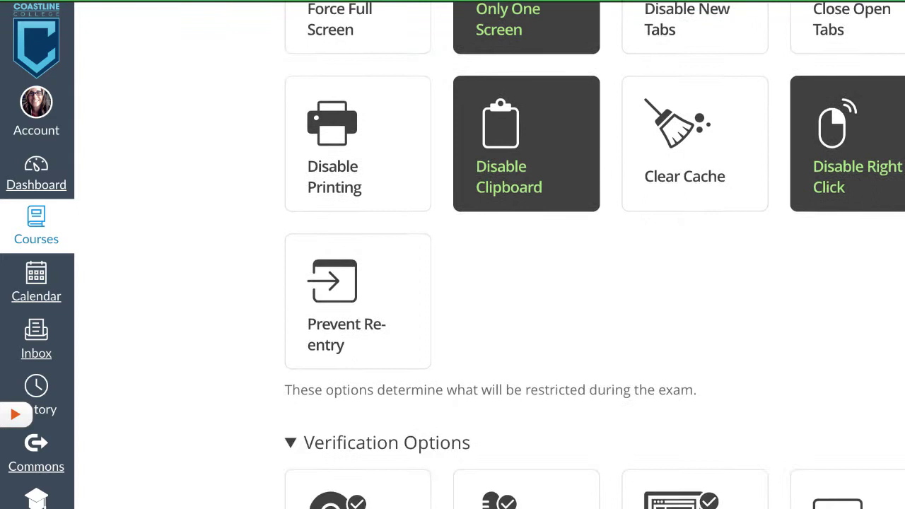
scroll(707, 283, "down", 2)
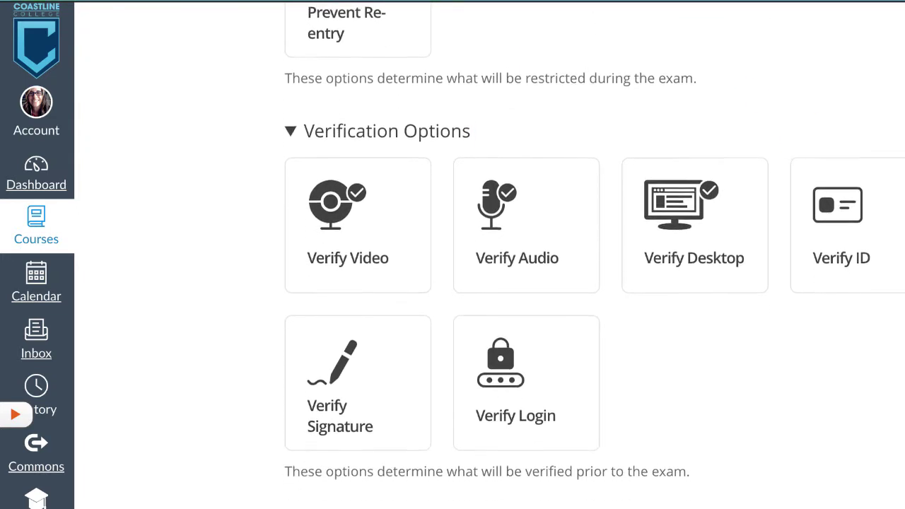
mouse_move(883, 279)
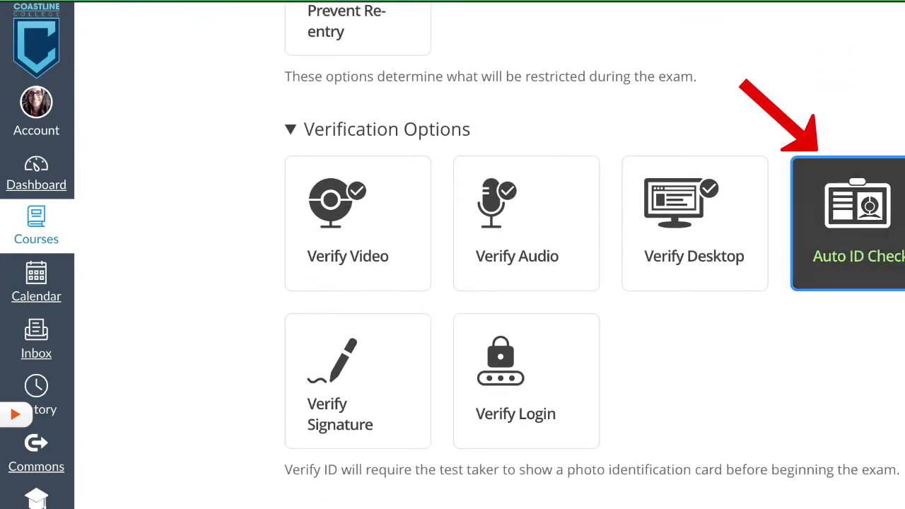
scroll(594, 255, "down", 2)
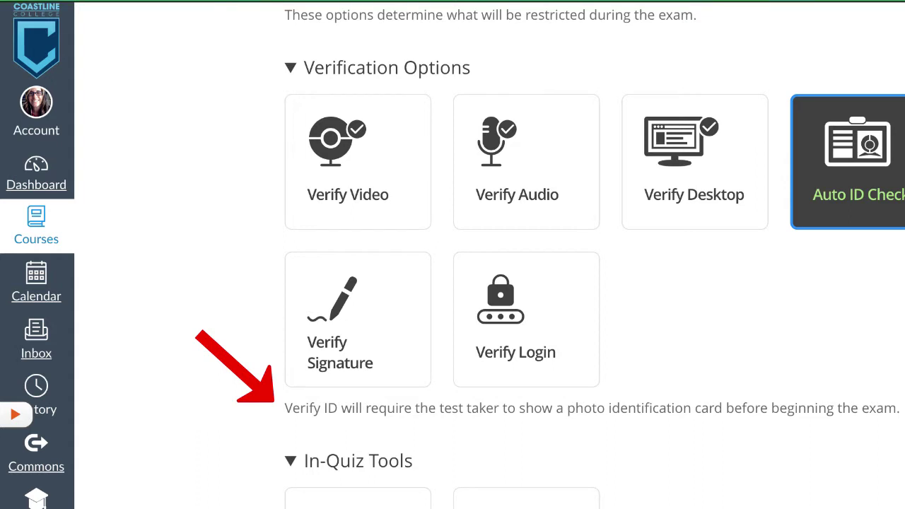
scroll(552, 255, "down", 4)
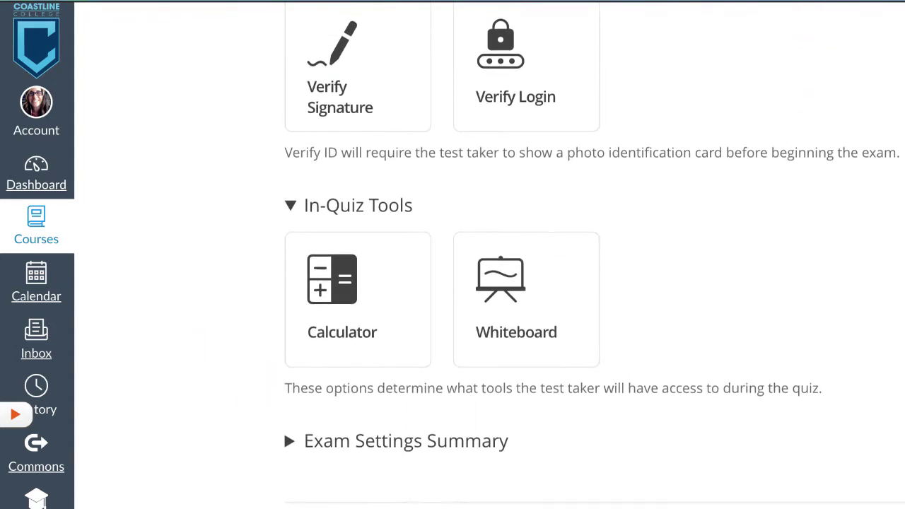
scroll(551, 254, "down", 1)
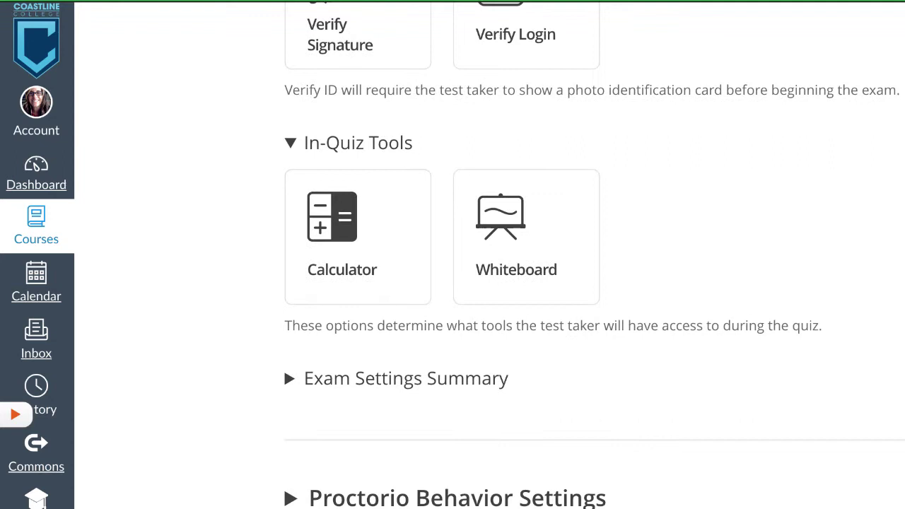
scroll(551, 255, "down", 3)
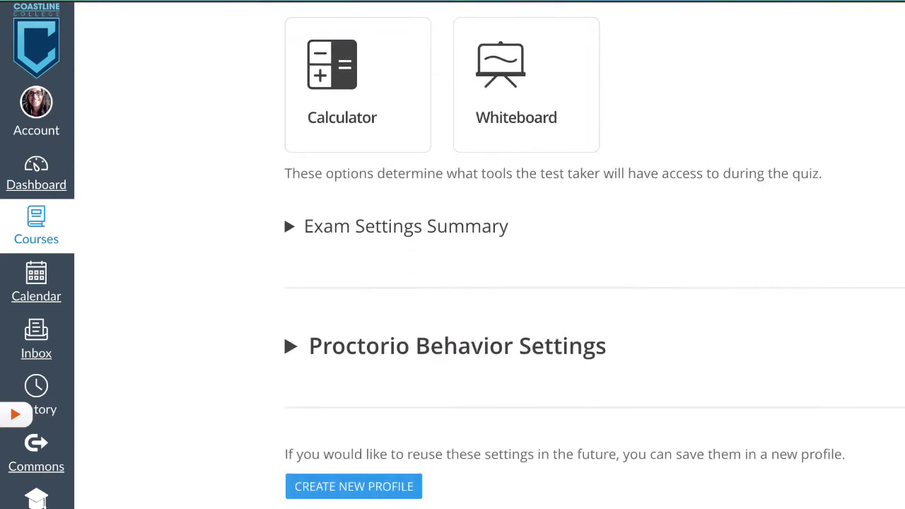
scroll(552, 254, "down", 1)
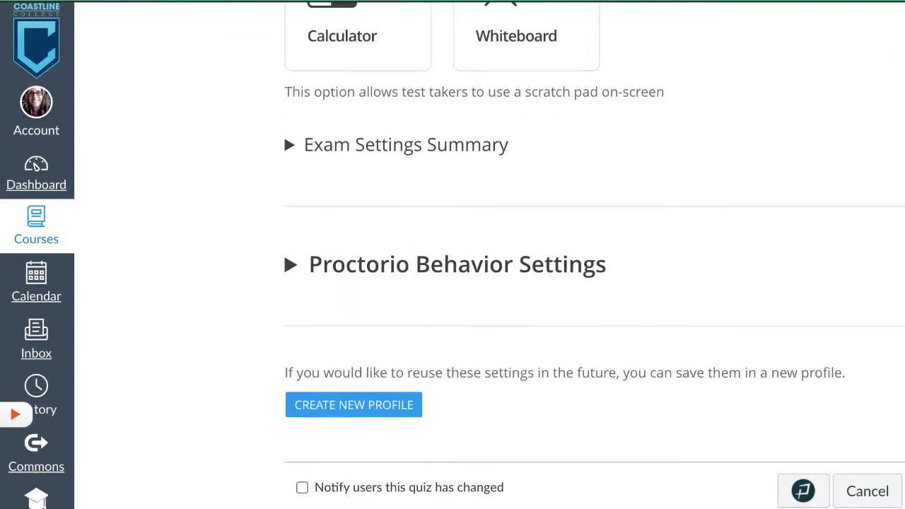
scroll(594, 255, "up", 8)
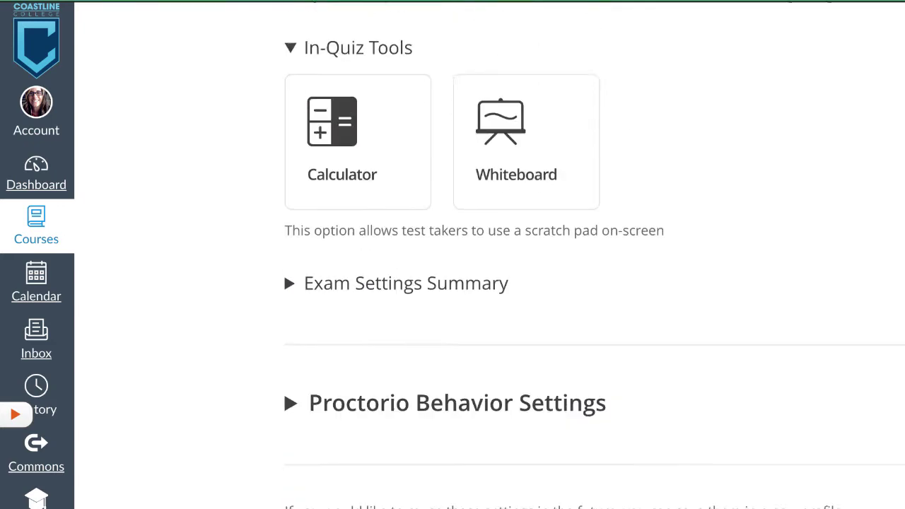
scroll(594, 255, "up", 6)
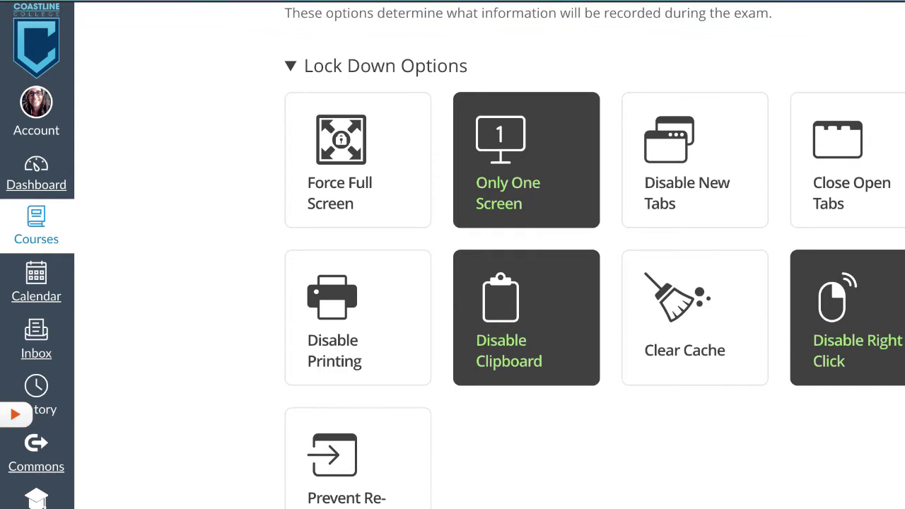
scroll(594, 255, "down", 15)
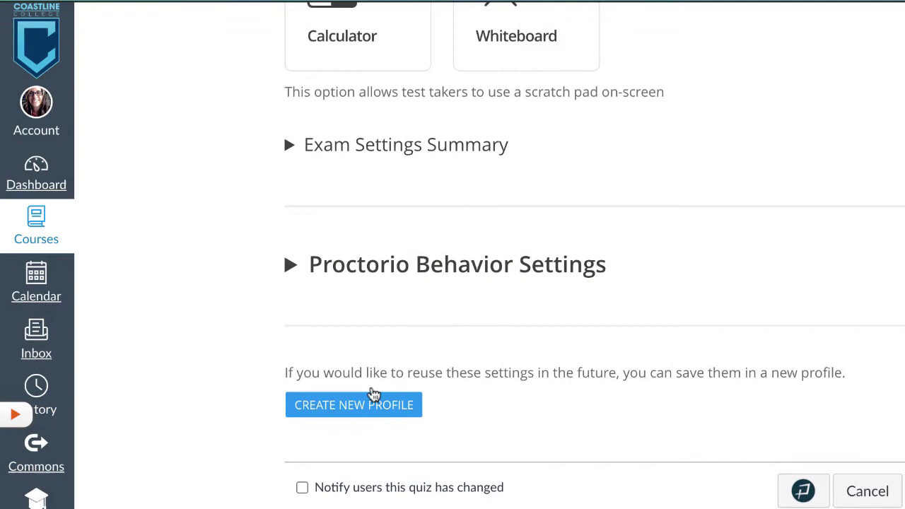
- Save the current Proctorio settings as a new profile named 'Photo ID and locked brows'
left_click(374, 399)
left_click(357, 263)
type("Photo ID and locked brows")
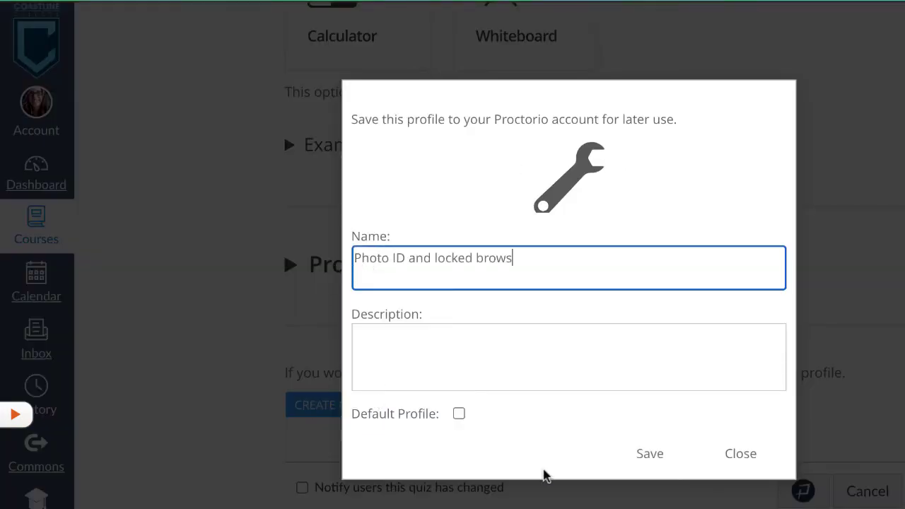
left_click(647, 459)
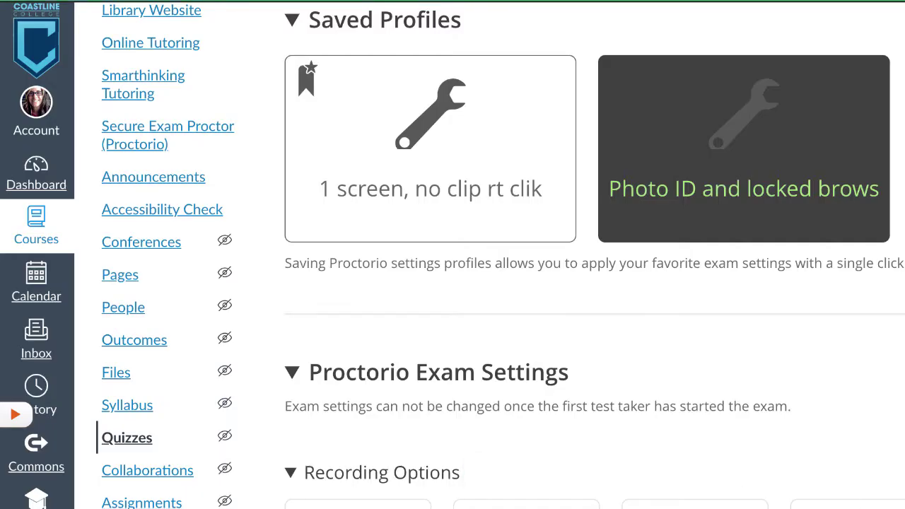
- Save the quiz with its Proctorio settings
scroll(501, 254, "down", 3)
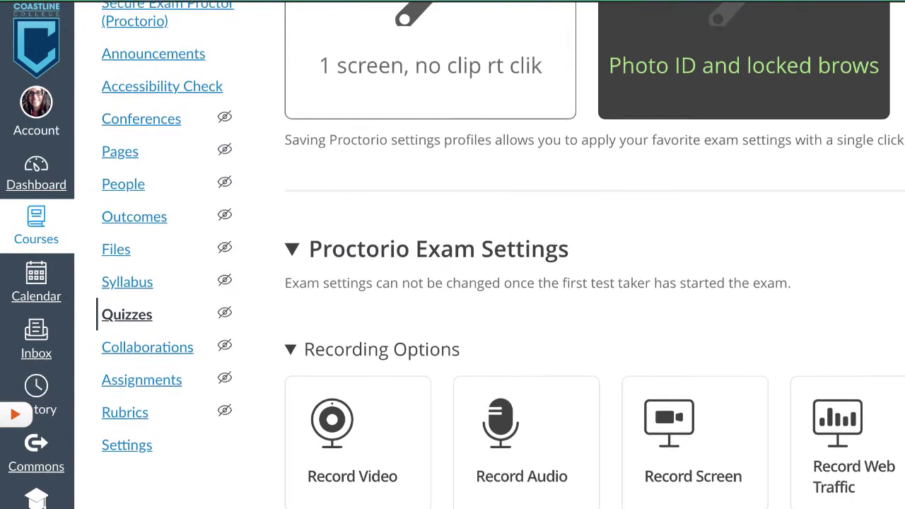
scroll(500, 255, "down", 15)
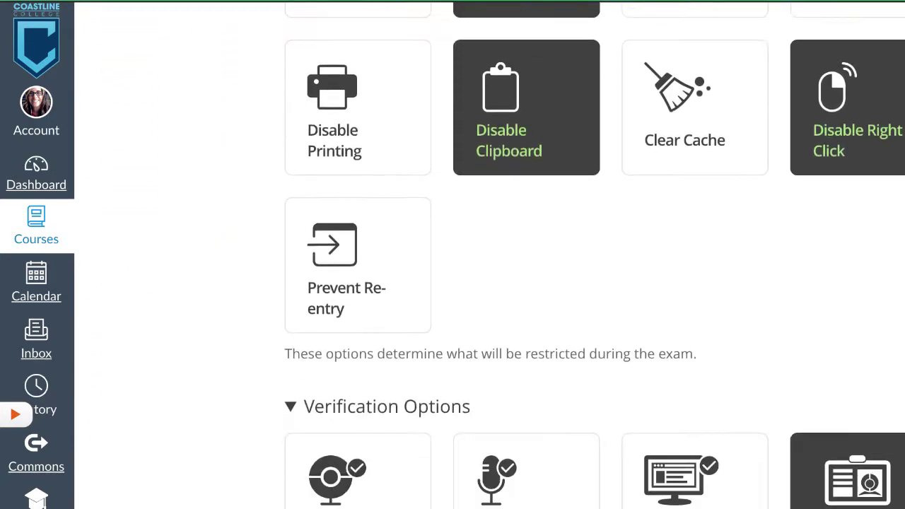
scroll(594, 254, "down", 10)
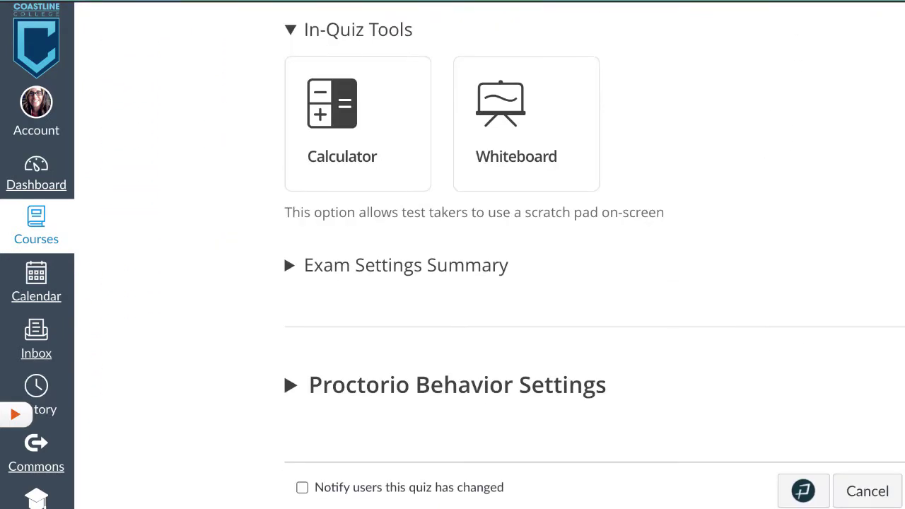
left_click(802, 491)
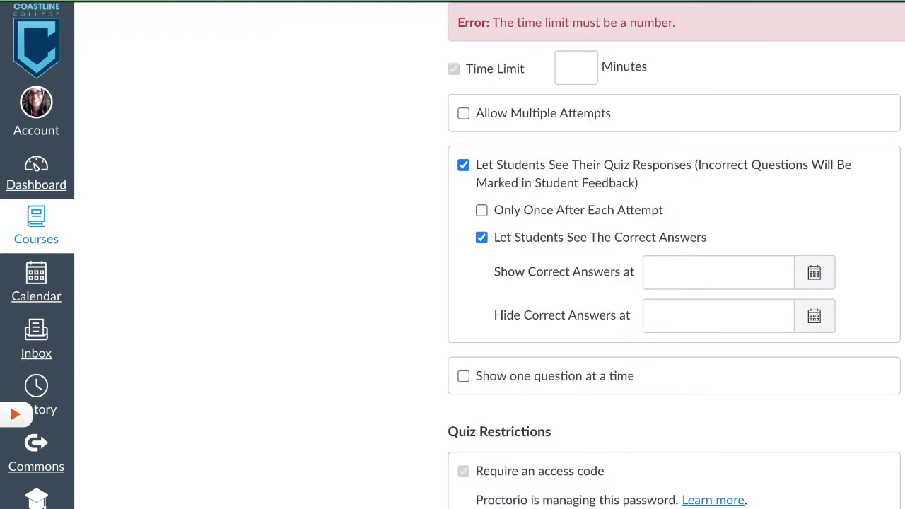
scroll(676, 255, "down", 1)
scroll(675, 254, "up", 3)
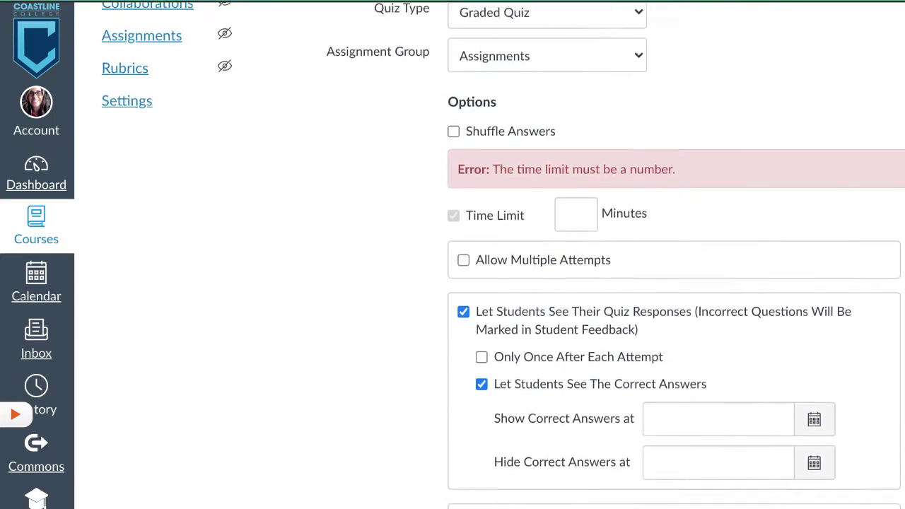
scroll(452, 255, "up", 15)
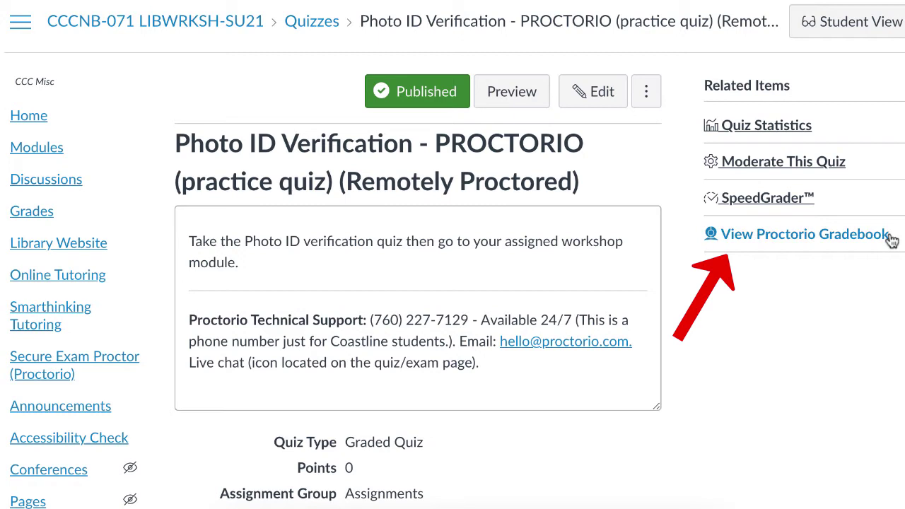
- In the quiz's Proctorio gradebook, search 'studen' and expand the matching test taker's results
left_click(862, 242)
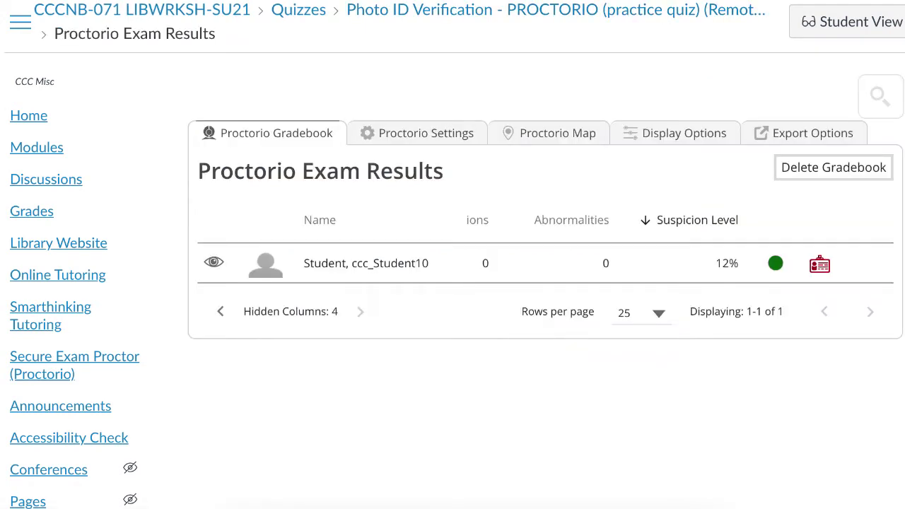
left_click(881, 95)
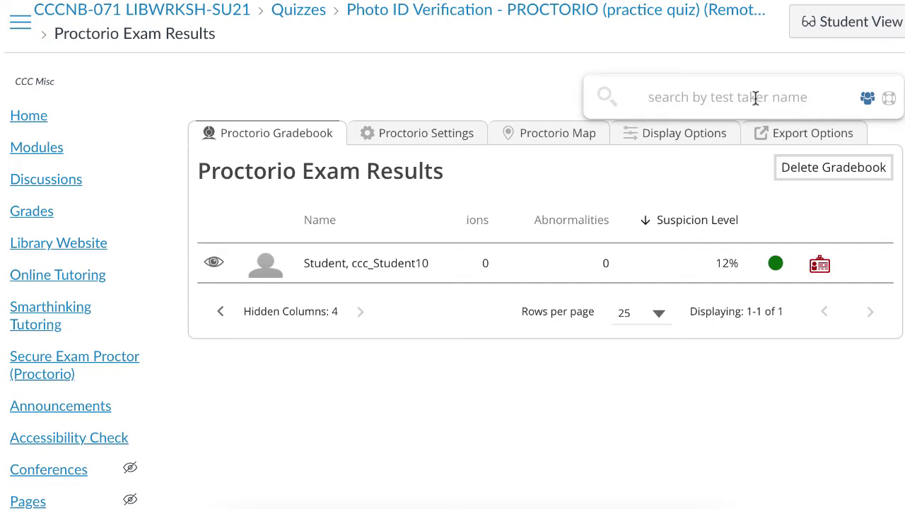
type("studen")
scroll(744, 197, "down", 1)
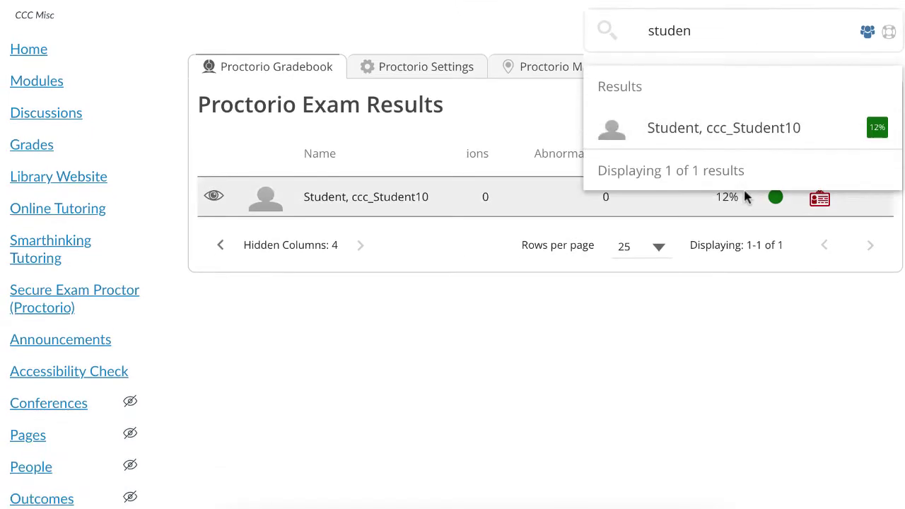
left_click(743, 196)
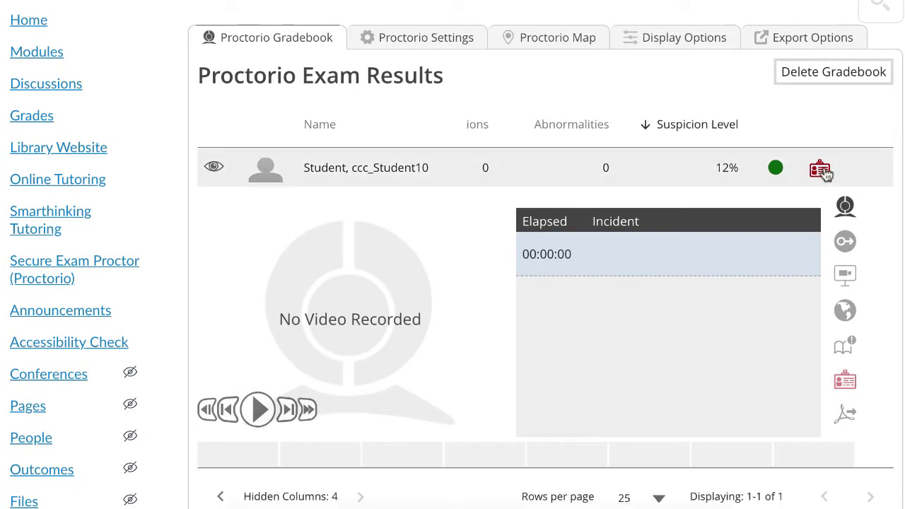
left_click(820, 170)
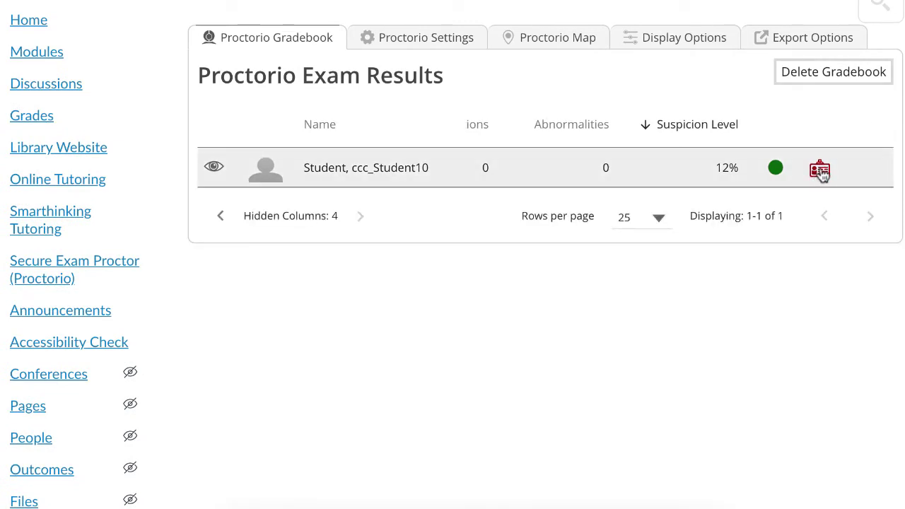
left_click(820, 174)
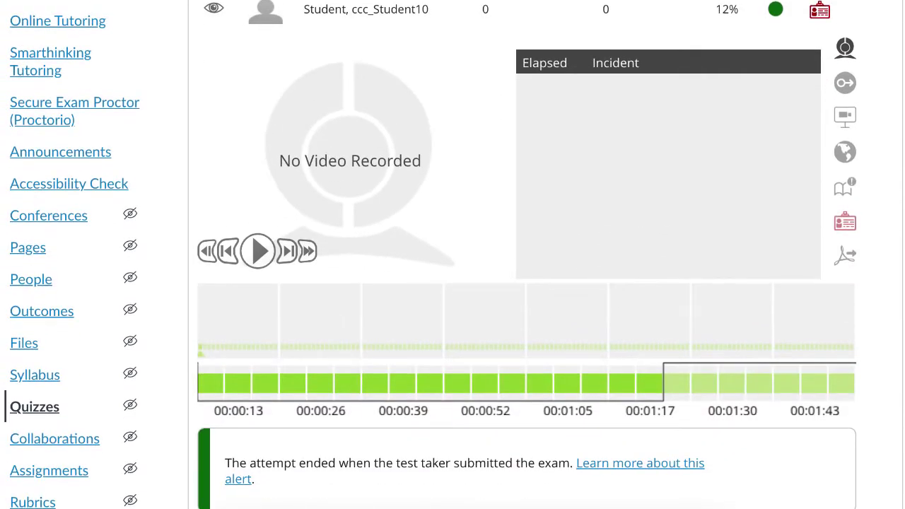
- View the test taker's submitted ID photo in the Proctorio results
left_click(846, 223)
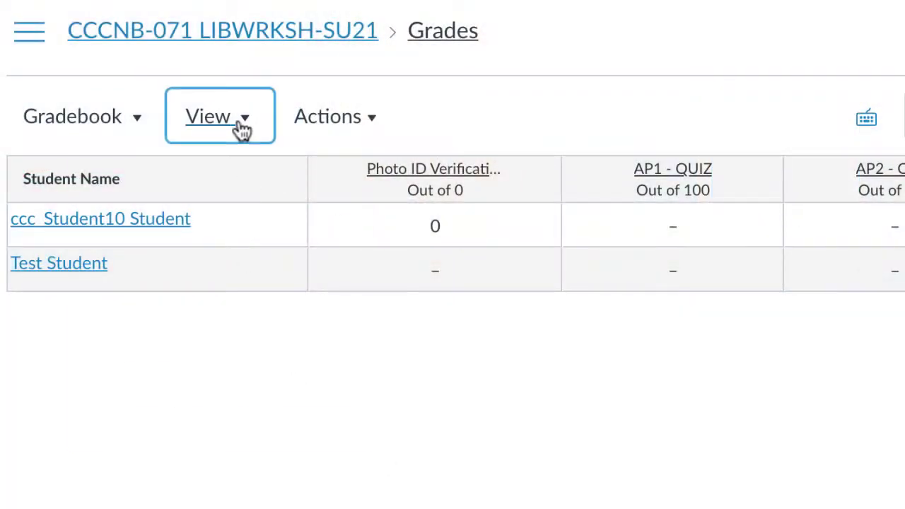
- Add the Notes column to the gradebook and enter 'ID verified' for the first student
left_click(145, 380)
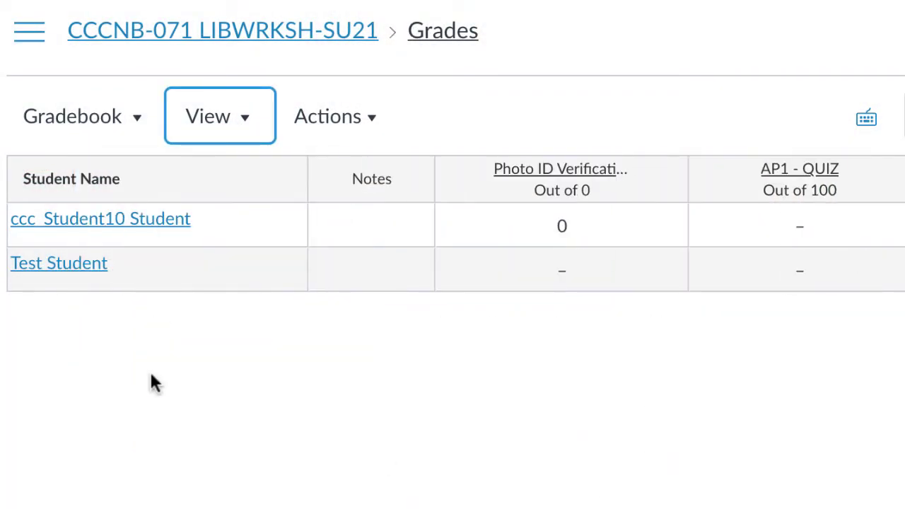
left_click(346, 215)
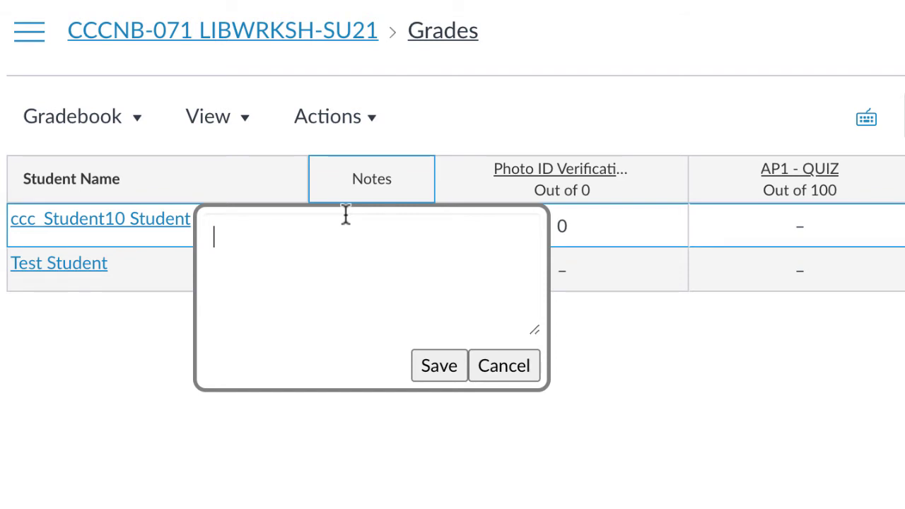
type("ID verified")
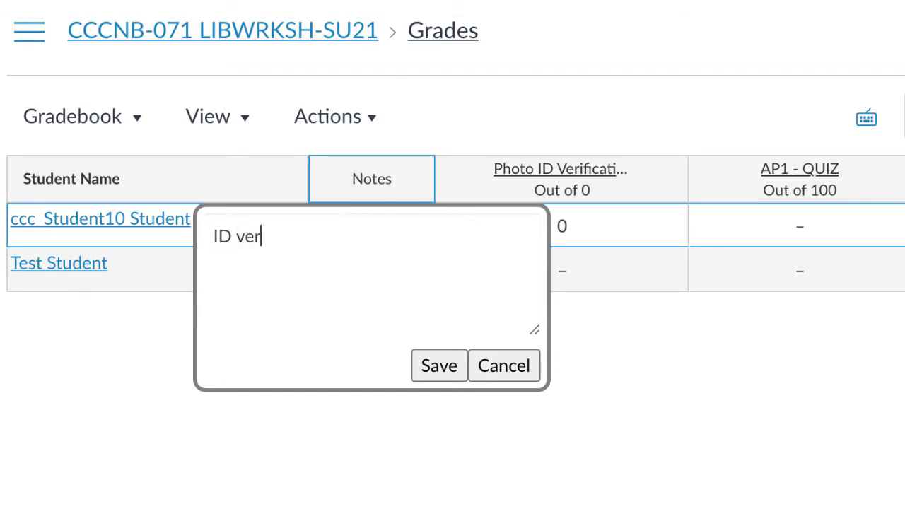